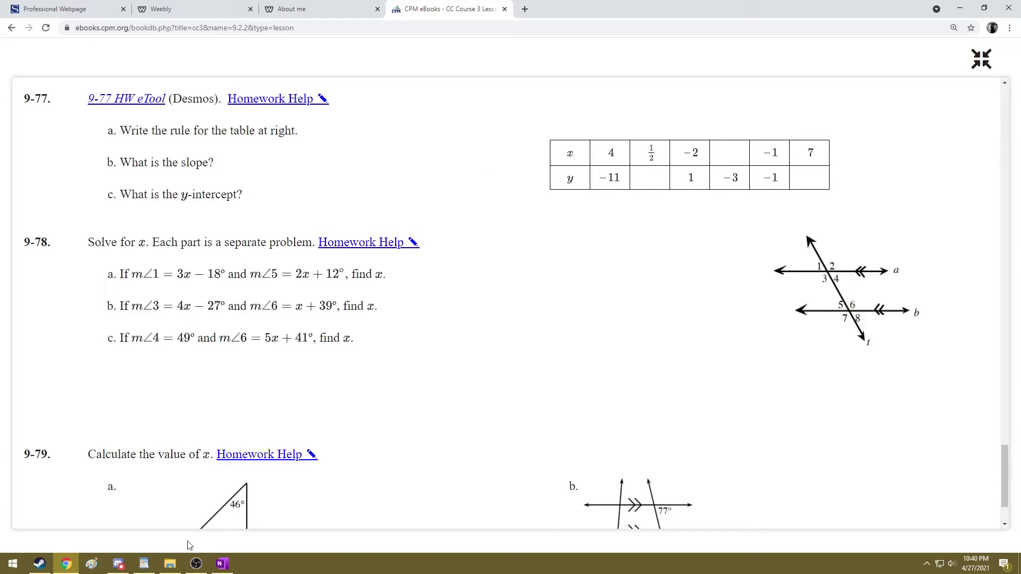
# Switch from the Chrome eBook to OneNote's Chapter 9 page with the 9-77 x/y table.
pyautogui.click(217, 563)
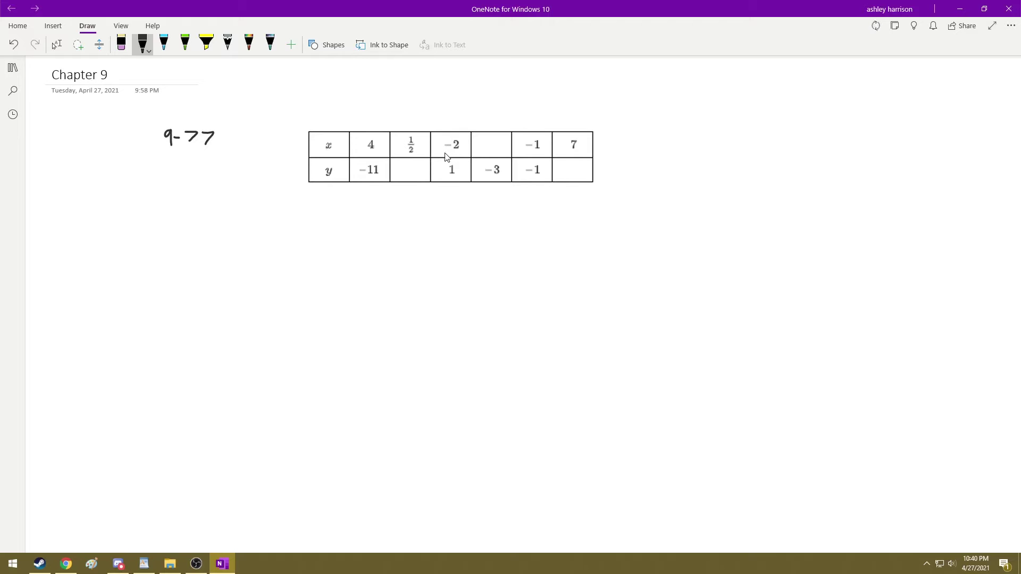
# Underline x = −2 and −1, then add a +1 arc above them and a −2 arrow below.
pyautogui.moveTo(450, 152); pyautogui.dragTo(459, 152)
pyautogui.moveTo(525, 150); pyautogui.dragTo(541, 151)
pyautogui.moveTo(458, 128)
pyautogui.mouseDown()
pyautogui.moveTo(491, 109)
pyautogui.moveTo(531, 123)
pyautogui.moveTo(497, 97)
pyautogui.mouseUp()
pyautogui.moveTo(494, 93); pyautogui.dragTo(509, 97)
pyautogui.moveTo(457, 201)
pyautogui.mouseDown()
pyautogui.moveTo(499, 214)
pyautogui.moveTo(533, 198)
pyautogui.mouseUp()
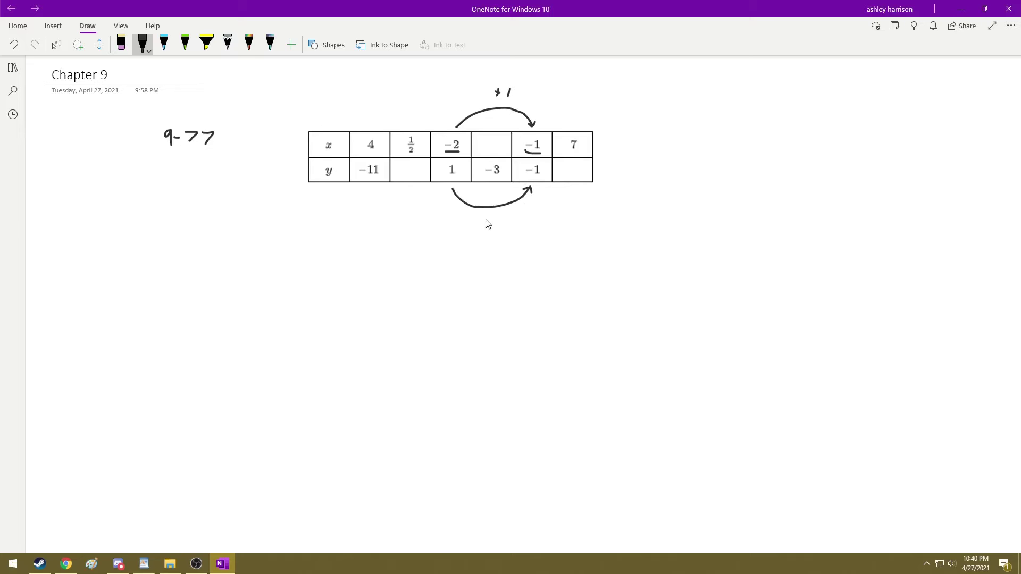
pyautogui.moveTo(473, 220); pyautogui.dragTo(496, 225)
# Handwrite the general line equation y = mx + b below the table.
pyautogui.moveTo(311, 245)
pyautogui.mouseDown()
pyautogui.moveTo(308, 255)
pyautogui.moveTo(333, 248)
pyautogui.mouseUp()
pyautogui.moveTo(326, 253); pyautogui.dragTo(386, 250)
pyautogui.moveTo(381, 246)
pyautogui.mouseDown()
pyautogui.moveTo(381, 255)
pyautogui.moveTo(392, 252)
pyautogui.mouseUp()
# Write y = −2x + b beneath it, using the slope −2.
pyautogui.moveTo(314, 274); pyautogui.dragTo(301, 288)
pyautogui.moveTo(321, 279); pyautogui.dragTo(328, 282)
pyautogui.moveTo(335, 280); pyautogui.dragTo(375, 281)
pyautogui.moveTo(371, 278)
pyautogui.mouseDown()
pyautogui.moveTo(371, 286)
pyautogui.moveTo(387, 281)
pyautogui.mouseUp()
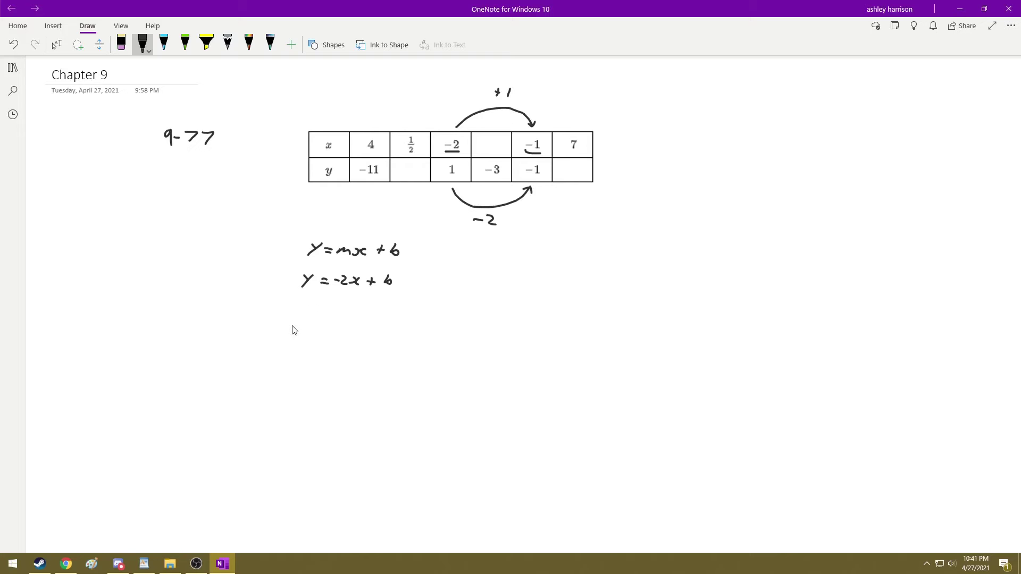
# Substitute the point (−1, −1) to write (−1) = −2(−1) + b.
pyautogui.moveTo(291, 321)
pyautogui.mouseDown()
pyautogui.moveTo(287, 336)
pyautogui.moveTo(298, 329)
pyautogui.mouseUp()
pyautogui.moveTo(302, 326)
pyautogui.mouseDown()
pyautogui.moveTo(312, 336)
pyautogui.moveTo(326, 324)
pyautogui.mouseUp()
pyautogui.moveTo(319, 330); pyautogui.dragTo(375, 335)
pyautogui.moveTo(387, 326); pyautogui.dragTo(397, 326)
pyautogui.moveTo(411, 320); pyautogui.dragTo(408, 326)
# Simplify to −1 = 2 + b, subtract 2 from both sides, and conclude −3 = b.
pyautogui.moveTo(288, 358); pyautogui.dragTo(296, 359)
pyautogui.moveTo(302, 353)
pyautogui.mouseDown()
pyautogui.moveTo(302, 364)
pyautogui.moveTo(324, 362)
pyautogui.mouseUp()
pyautogui.moveTo(339, 353)
pyautogui.mouseDown()
pyautogui.moveTo(338, 361)
pyautogui.moveTo(375, 356)
pyautogui.mouseUp()
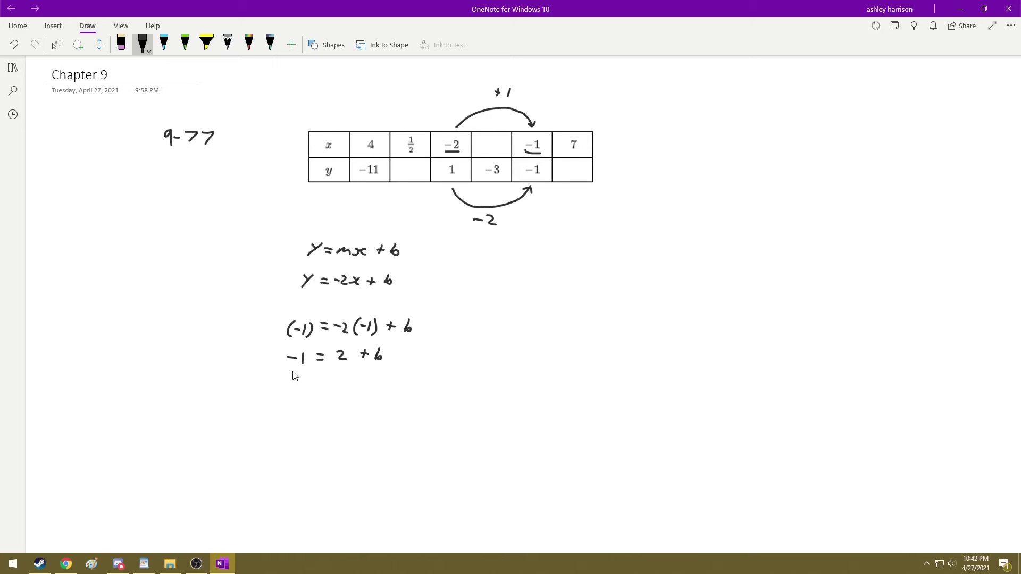
pyautogui.moveTo(283, 376); pyautogui.dragTo(336, 374)
pyautogui.moveTo(339, 370); pyautogui.dragTo(346, 378)
pyautogui.moveTo(279, 405); pyautogui.dragTo(283, 406)
pyautogui.moveTo(290, 399); pyautogui.dragTo(290, 410)
pyautogui.moveTo(311, 402); pyautogui.dragTo(318, 407)
pyautogui.moveTo(333, 392); pyautogui.dragTo(338, 403)
# Write the rule y = −2x − 3 beside the working, erasing a stray mark after −2x.
pyautogui.moveTo(473, 261)
pyautogui.mouseDown()
pyautogui.moveTo(470, 275)
pyautogui.moveTo(495, 266)
pyautogui.mouseUp()
pyautogui.moveTo(486, 273); pyautogui.dragTo(531, 274)
pyautogui.moveTo(531, 266); pyautogui.dragTo(521, 274)
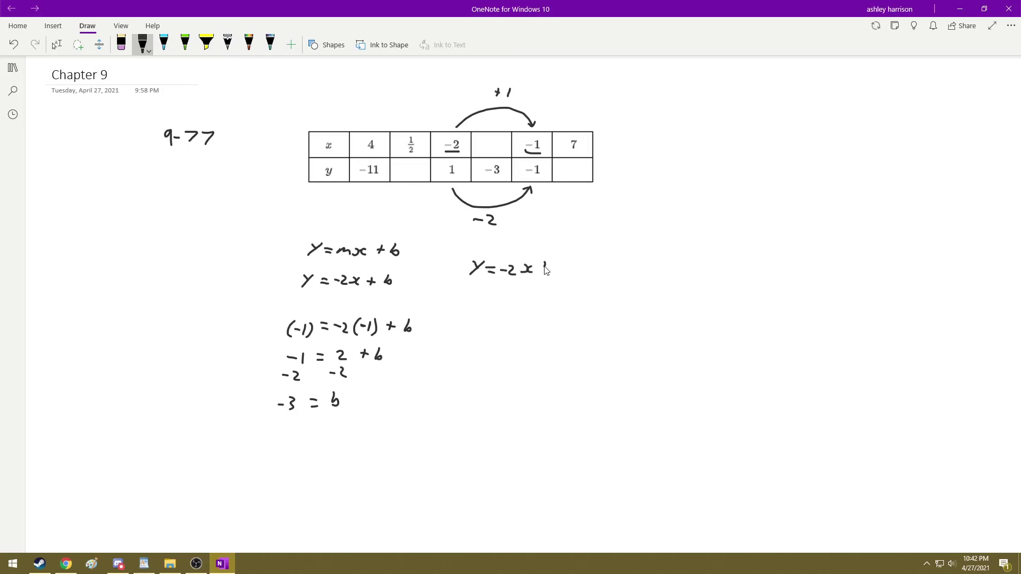
pyautogui.click(121, 44)
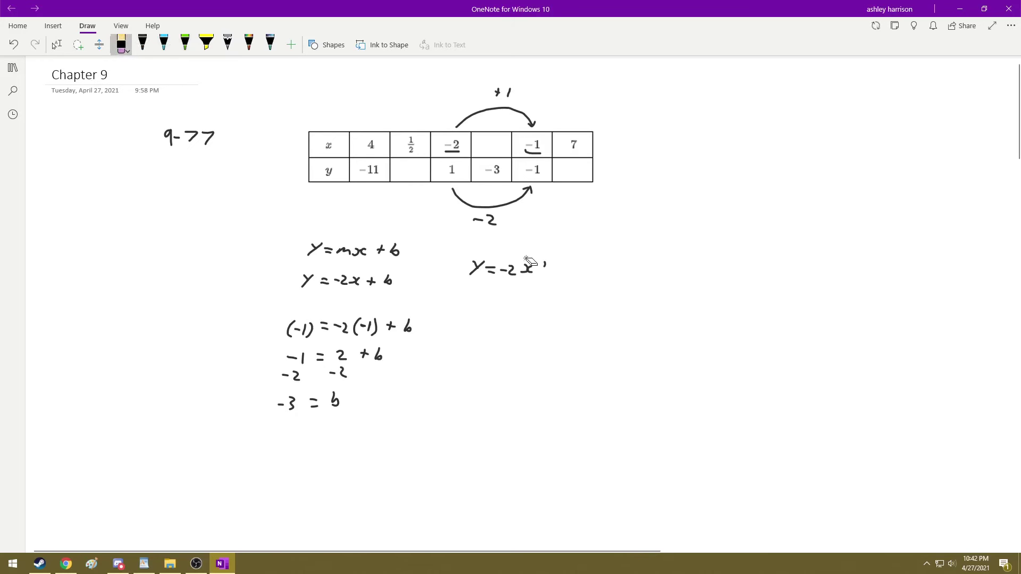
pyautogui.moveTo(558, 269); pyautogui.dragTo(545, 265)
pyautogui.click(142, 44)
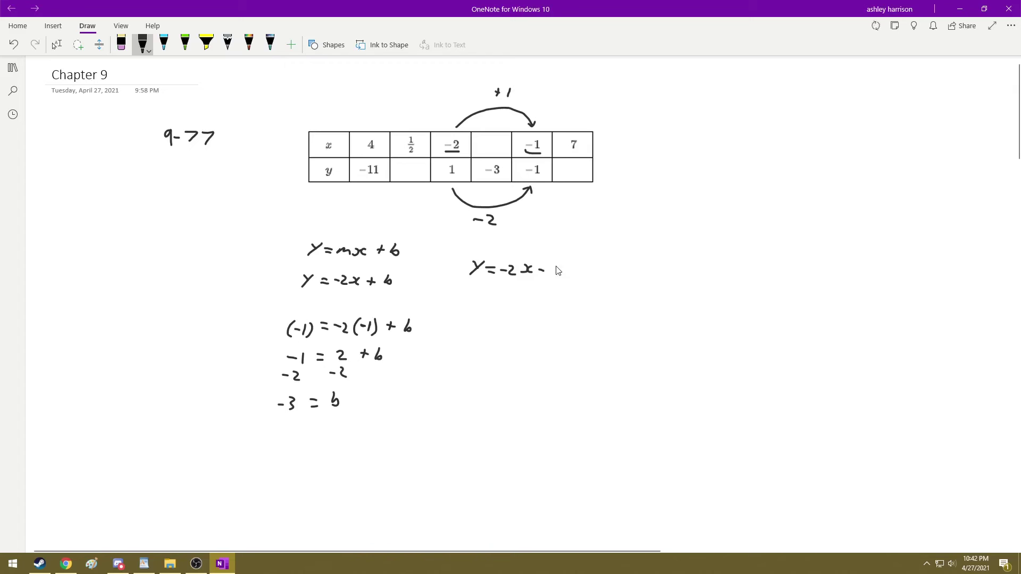
pyautogui.moveTo(551, 264); pyautogui.dragTo(551, 276)
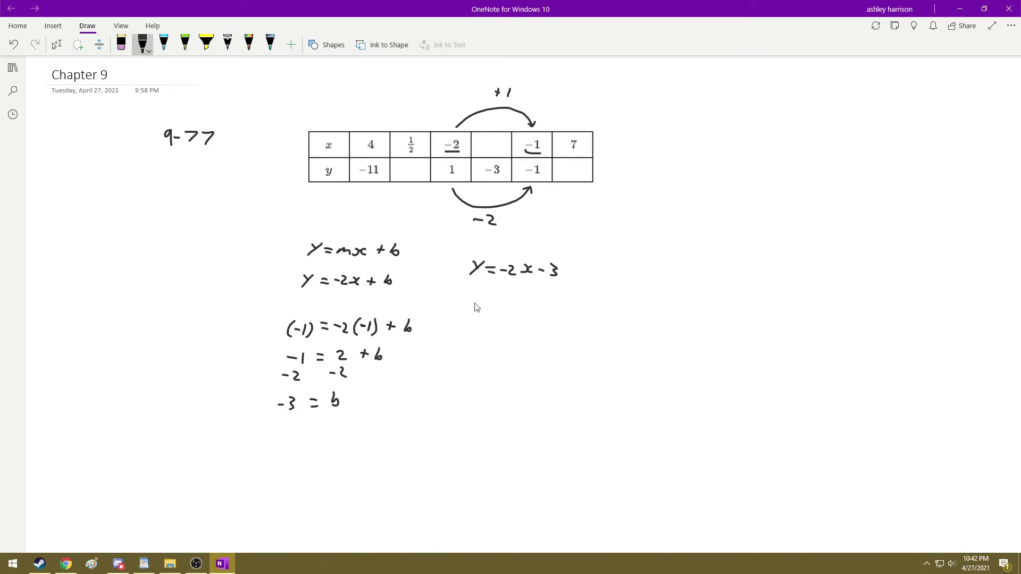
# Evaluate y = −2(½) − 3 = −1 − 3 to get y = −4.
pyautogui.moveTo(473, 296)
pyautogui.mouseDown()
pyautogui.moveTo(475, 308)
pyautogui.moveTo(537, 300)
pyautogui.mouseUp()
pyautogui.moveTo(532, 301)
pyautogui.mouseDown()
pyautogui.moveTo(541, 313)
pyautogui.moveTo(561, 304)
pyautogui.mouseUp()
pyautogui.moveTo(566, 298); pyautogui.dragTo(566, 309)
pyautogui.moveTo(474, 322); pyautogui.dragTo(479, 326)
pyautogui.moveTo(482, 320)
pyautogui.mouseDown()
pyautogui.moveTo(477, 332)
pyautogui.moveTo(535, 328)
pyautogui.mouseUp()
pyautogui.moveTo(541, 324); pyautogui.dragTo(542, 333)
pyautogui.moveTo(470, 349); pyautogui.dragTo(475, 356)
pyautogui.moveTo(481, 348)
pyautogui.mouseDown()
pyautogui.moveTo(469, 362)
pyautogui.moveTo(491, 355)
pyautogui.mouseUp()
pyautogui.moveTo(484, 359); pyautogui.dragTo(492, 359)
pyautogui.moveTo(500, 355); pyautogui.dragTo(518, 359)
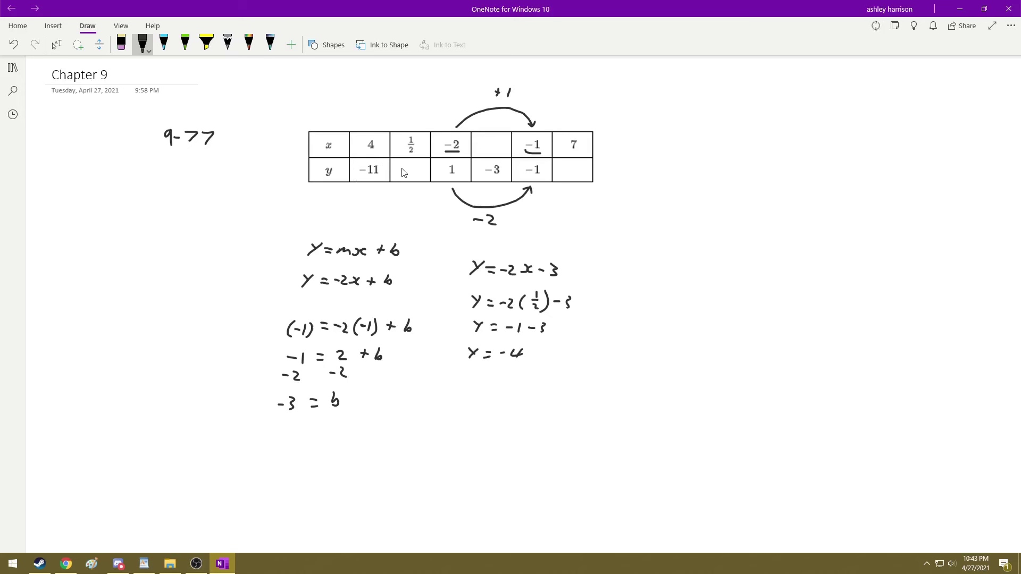
# Fill −4 into the table's y cell under ½.
pyautogui.moveTo(400, 169); pyautogui.dragTo(405, 169)
pyautogui.moveTo(414, 165); pyautogui.dragTo(422, 173)
pyautogui.moveTo(418, 165); pyautogui.dragTo(417, 177)
# Evaluate y = −2(7) − 3 = −14 − 3 = −17 and fill −17 under 7.
pyautogui.moveTo(612, 299); pyautogui.dragTo(612, 300)
pyautogui.moveTo(617, 295); pyautogui.dragTo(607, 306)
pyautogui.moveTo(638, 301)
pyautogui.mouseDown()
pyautogui.moveTo(666, 307)
pyautogui.moveTo(681, 292)
pyautogui.moveTo(678, 305)
pyautogui.mouseUp()
pyautogui.moveTo(690, 287)
pyautogui.mouseDown()
pyautogui.moveTo(687, 306)
pyautogui.moveTo(717, 307)
pyautogui.mouseUp()
pyautogui.moveTo(605, 321); pyautogui.dragTo(610, 327)
pyautogui.moveTo(617, 320)
pyautogui.mouseDown()
pyautogui.moveTo(603, 333)
pyautogui.moveTo(628, 323)
pyautogui.mouseUp()
pyautogui.moveTo(620, 330); pyautogui.dragTo(645, 322)
pyautogui.moveTo(652, 319); pyautogui.dragTo(687, 333)
pyautogui.moveTo(602, 347)
pyautogui.mouseDown()
pyautogui.moveTo(602, 364)
pyautogui.moveTo(628, 348)
pyautogui.mouseUp()
pyautogui.moveTo(622, 353); pyautogui.dragTo(666, 355)
pyautogui.moveTo(558, 170); pyautogui.dragTo(583, 174)
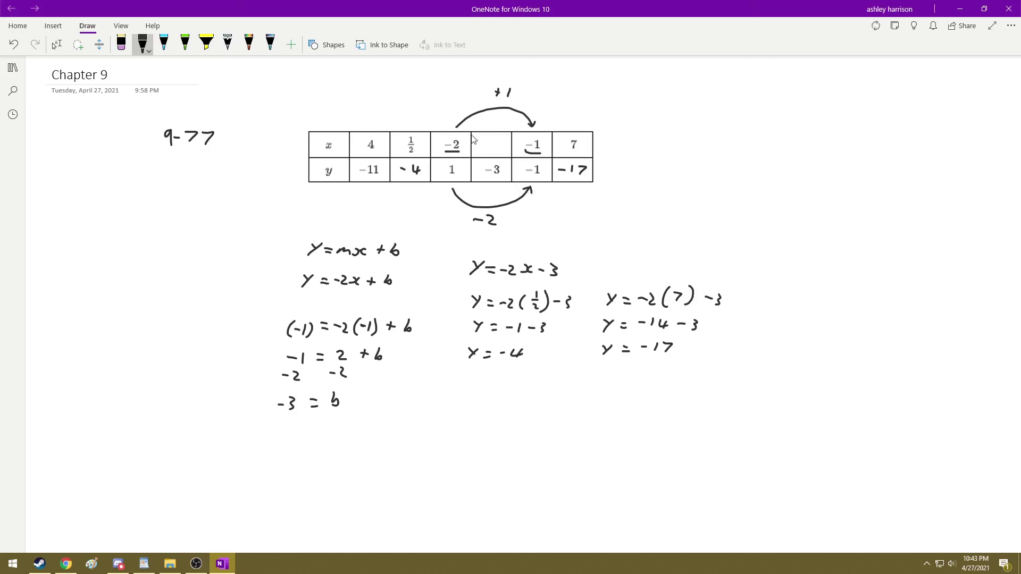
# Write 0 as the missing x value in the table column above −3.
pyautogui.moveTo(494, 140)
pyautogui.mouseDown()
pyautogui.moveTo(490, 150)
pyautogui.moveTo(496, 140)
pyautogui.mouseUp()
# Write answer a. y = −2x − 3 to the right of the table.
pyautogui.moveTo(762, 165); pyautogui.dragTo(787, 175)
pyautogui.moveTo(801, 167); pyautogui.dragTo(810, 171)
pyautogui.moveTo(815, 170); pyautogui.dragTo(833, 176)
pyautogui.moveTo(835, 168)
pyautogui.mouseDown()
pyautogui.moveTo(845, 177)
pyautogui.moveTo(835, 178)
pyautogui.moveTo(868, 180)
pyautogui.mouseUp()
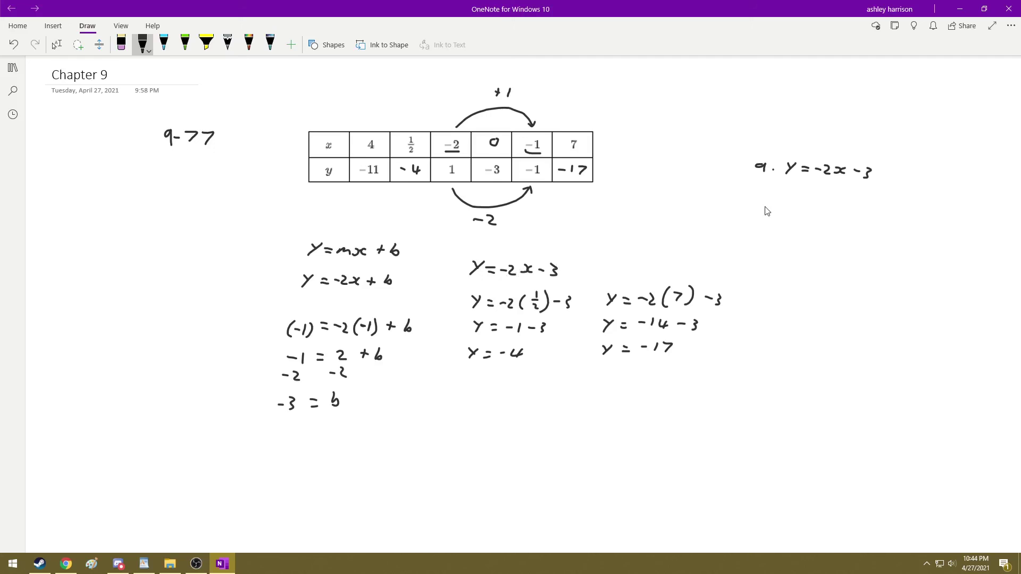
# Add answer b. −2 and start the c. label below it.
pyautogui.moveTo(767, 194); pyautogui.dragTo(761, 202)
pyautogui.click(770, 206)
pyautogui.moveTo(789, 208)
pyautogui.mouseDown()
pyautogui.moveTo(805, 210)
pyautogui.moveTo(764, 240)
pyautogui.mouseUp()
pyautogui.click(774, 238)
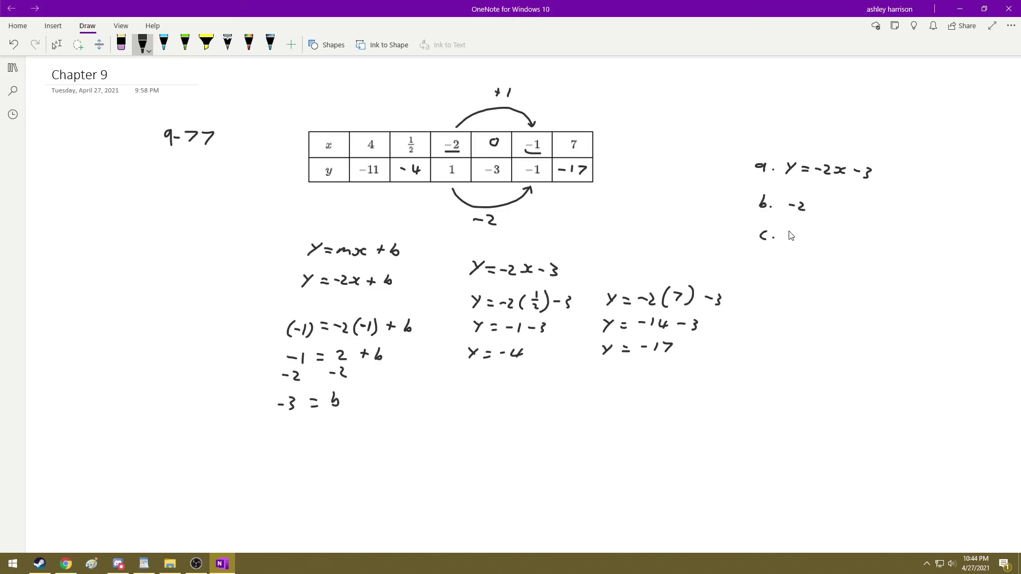